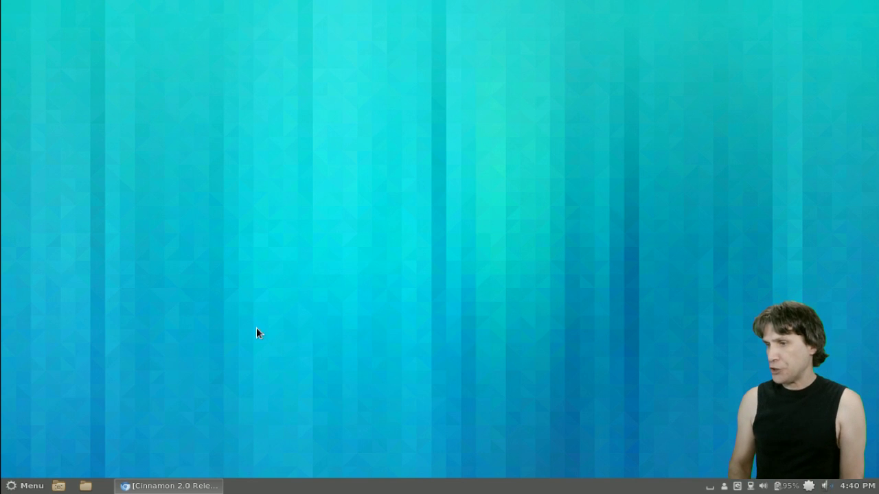
- Restore the minimized Chromium window showing the Cinnamon 2.0 release article
click(191, 489)
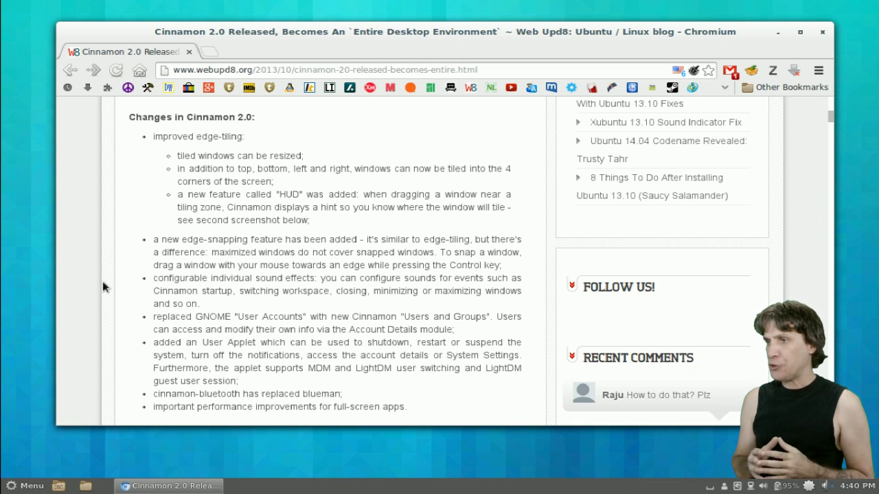
- Launch Nemo on the Home folder from the panel's folder launcher
click(85, 487)
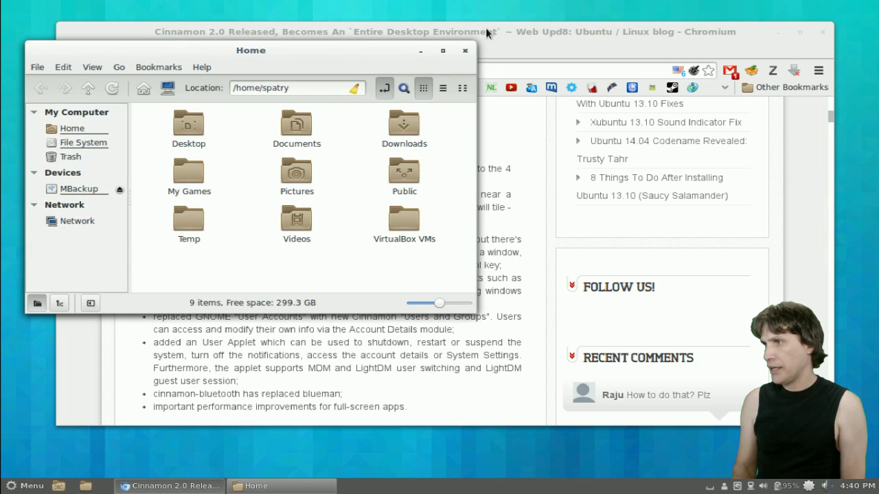
- Try edge-tiling, ending with Nemo Home on the left half and Chromium on the right
drag(509, 30, 878, 1)
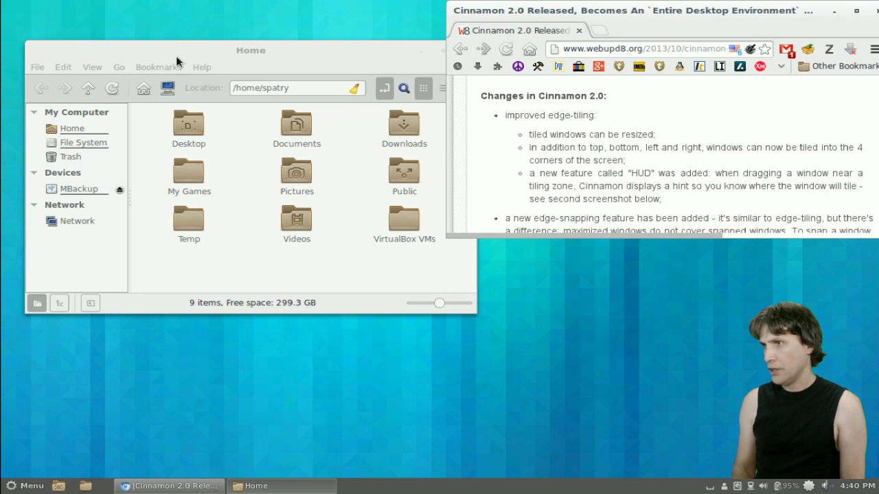
drag(211, 44, 878, 425)
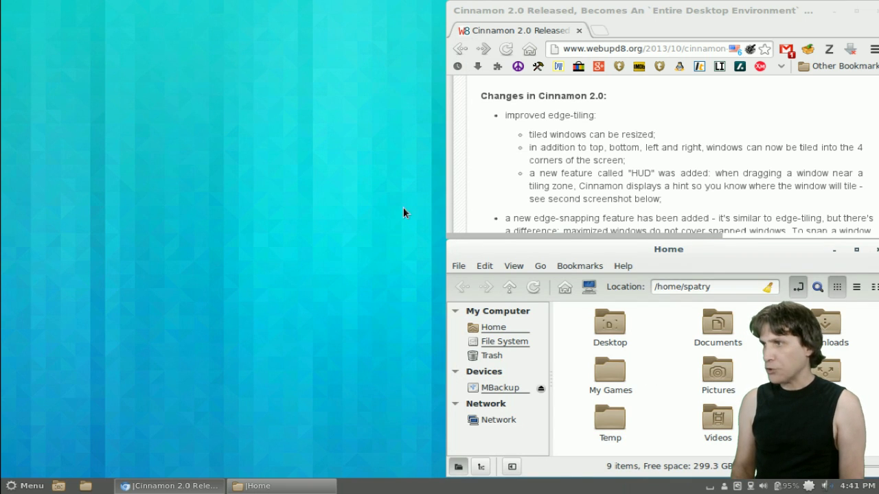
drag(667, 249, 7, 186)
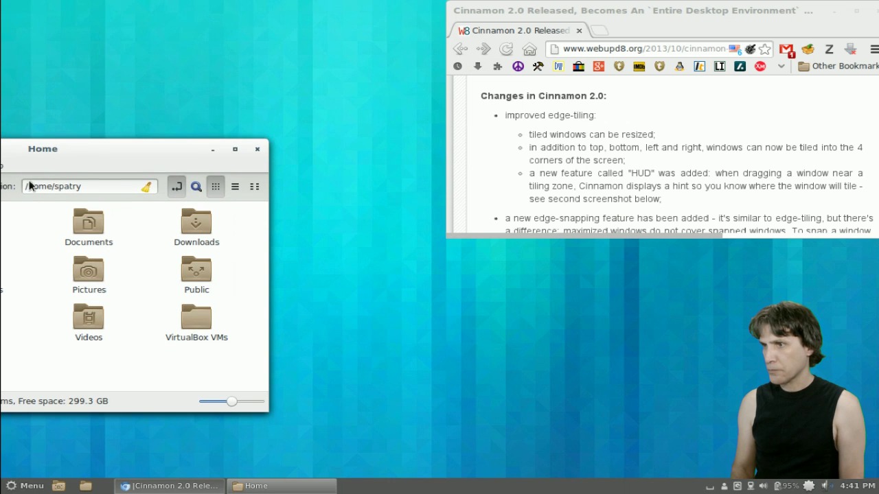
drag(58, 148, 4, 130)
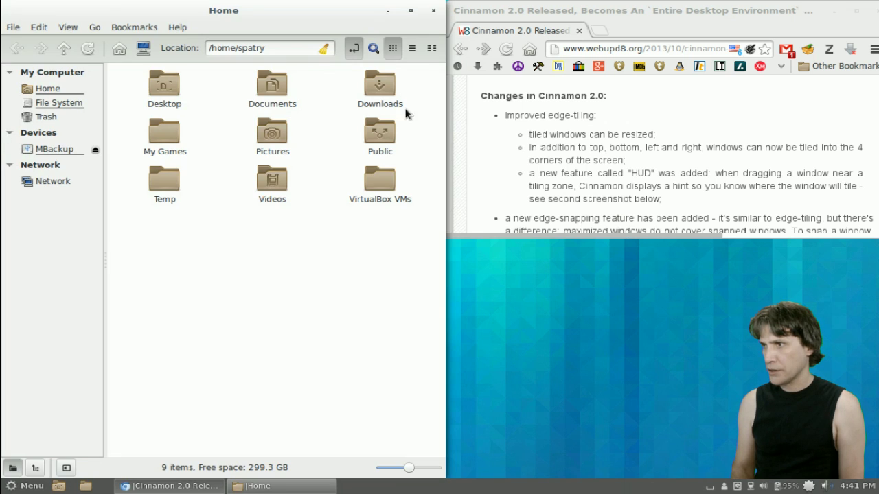
drag(704, 9, 630, 104)
drag(878, 105, 878, 105)
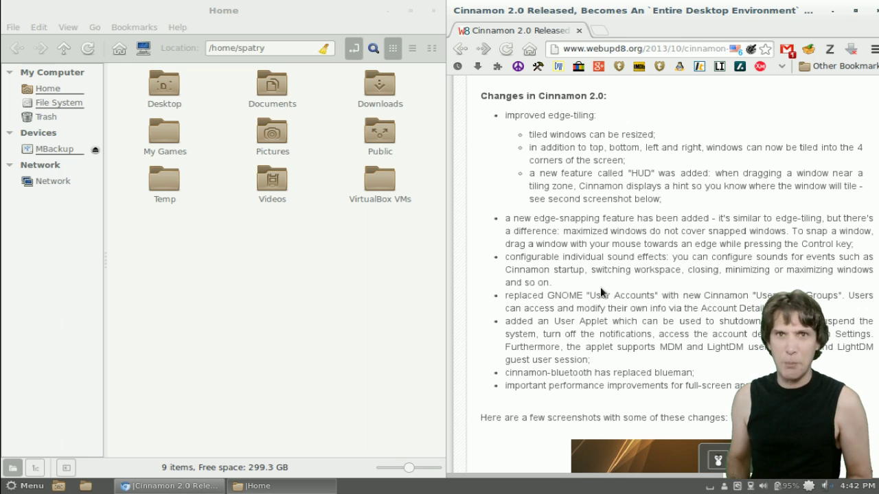
- Pull Chromium out of its right-half tile so it floats over Nemo
drag(658, 11, 532, 25)
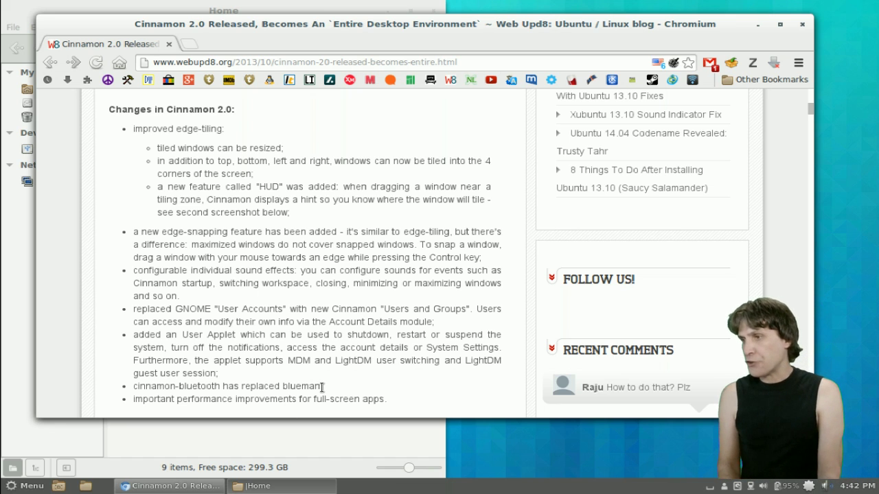
- Close Chromium, then untile and close the Nemo Home window
click(804, 24)
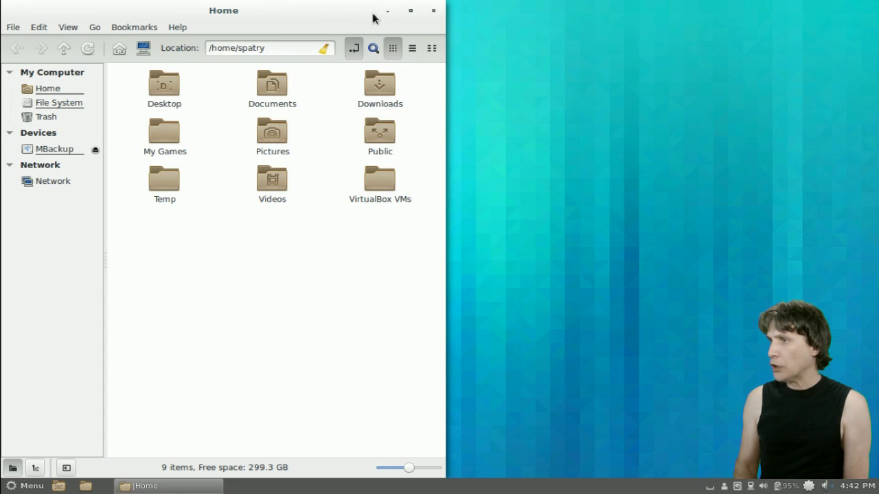
drag(357, 18, 524, 122)
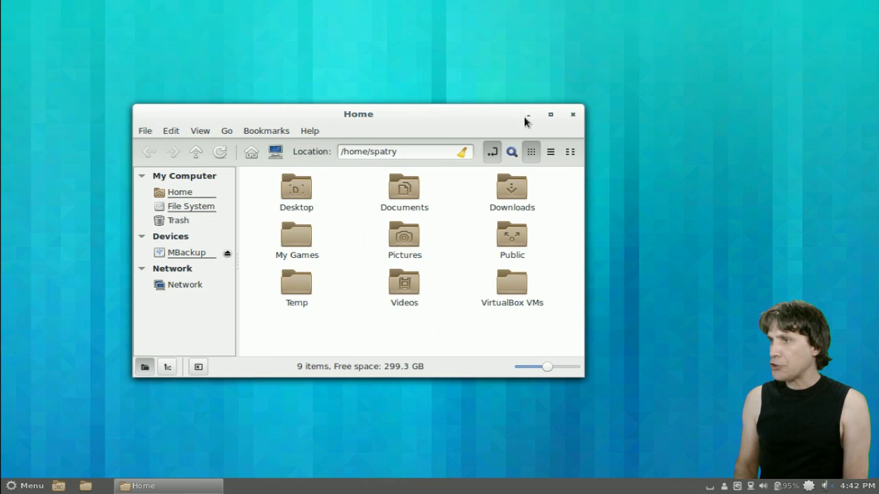
click(574, 114)
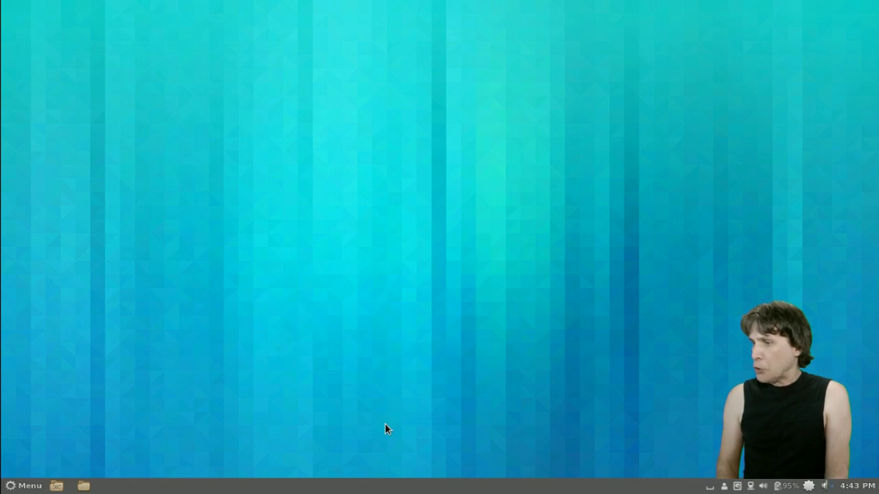
- Switch Panel Edit mode on and open the Themes settings from the panel menu
right_click(363, 489)
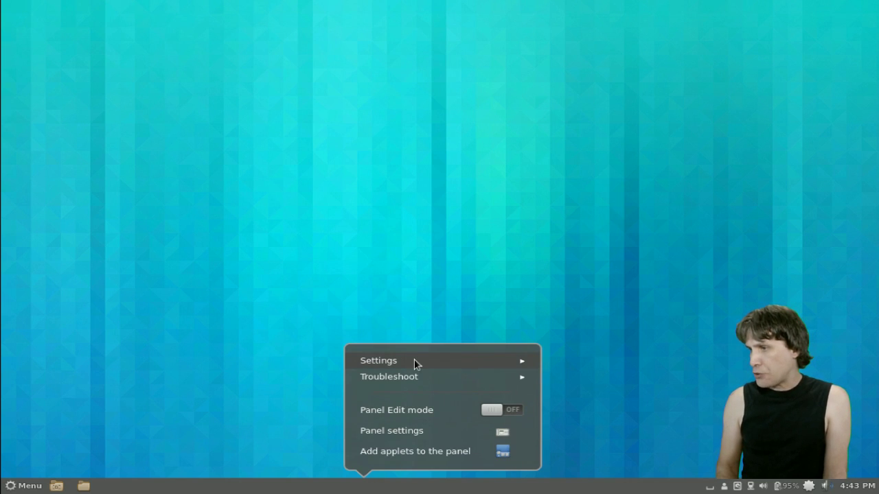
click(498, 412)
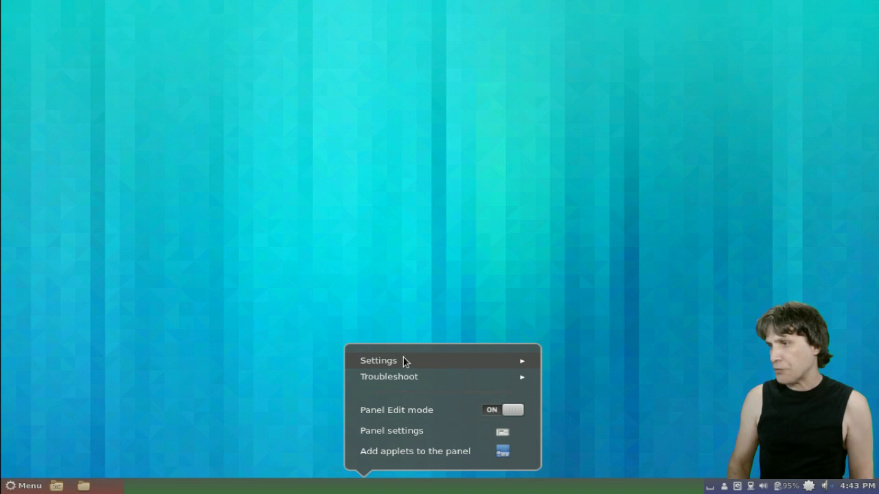
click(471, 365)
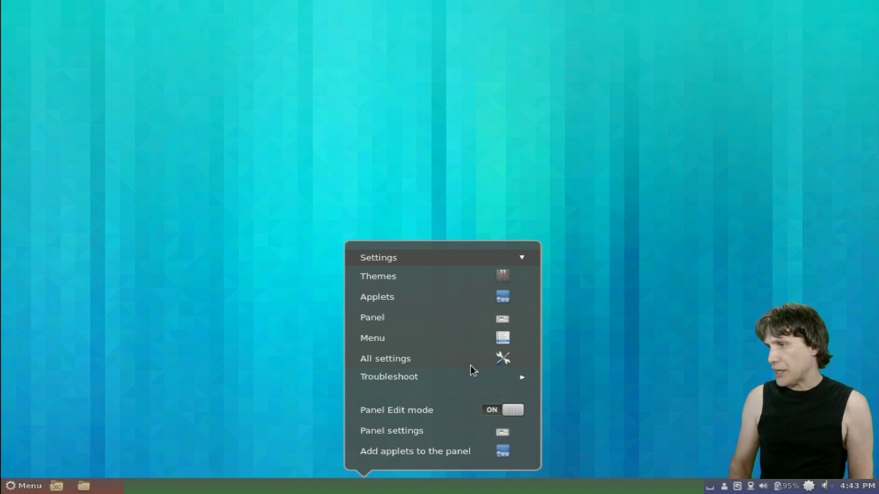
click(435, 279)
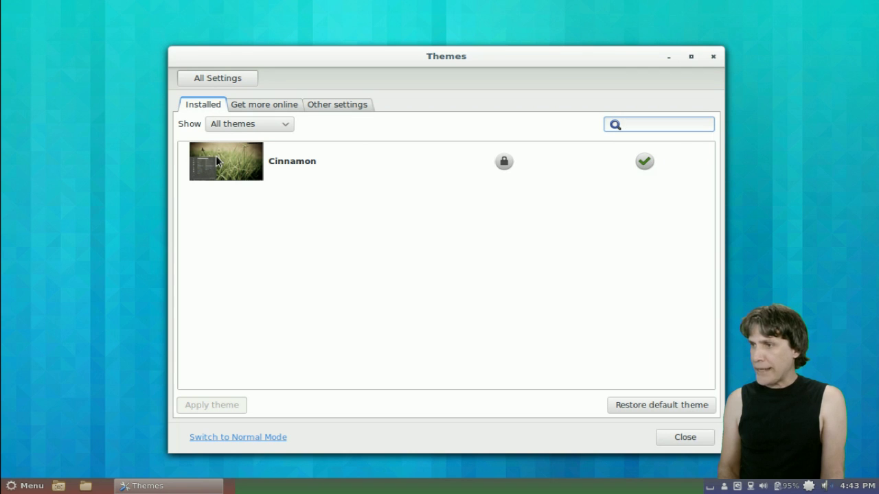
- Install the Loki theme from the online list, then show Other settings
click(262, 105)
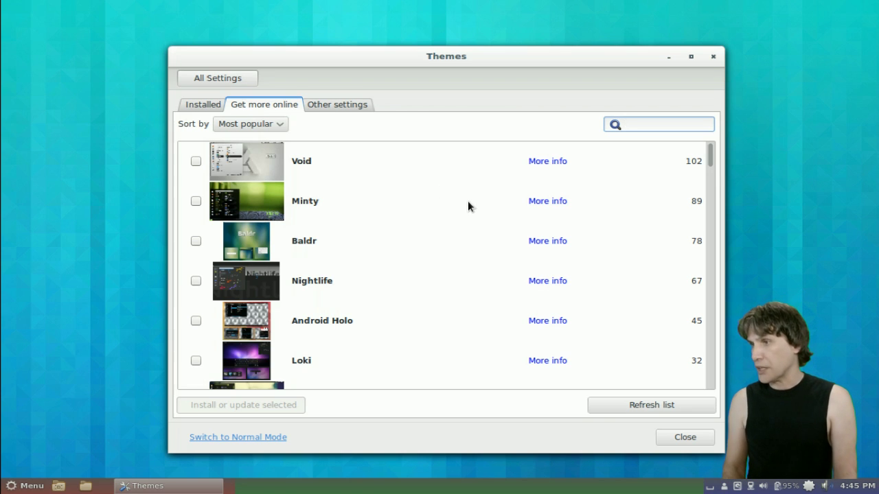
drag(713, 154, 719, 135)
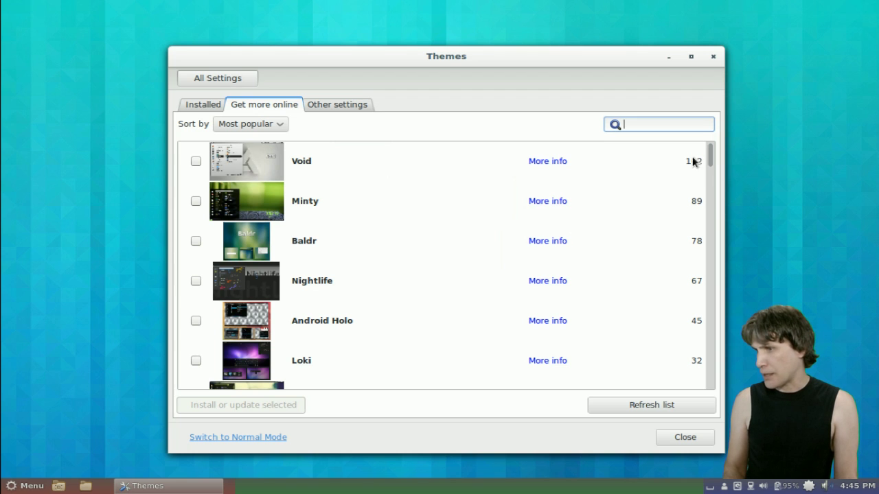
scroll(707, 159, down, 3)
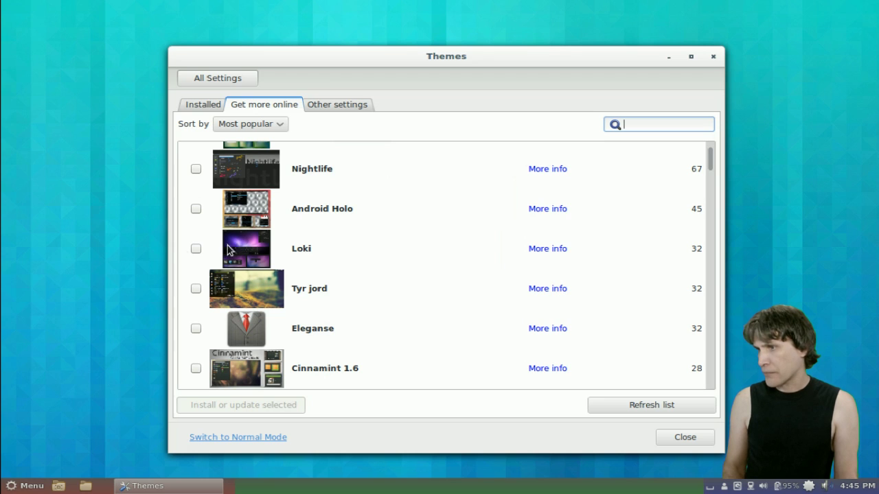
click(195, 249)
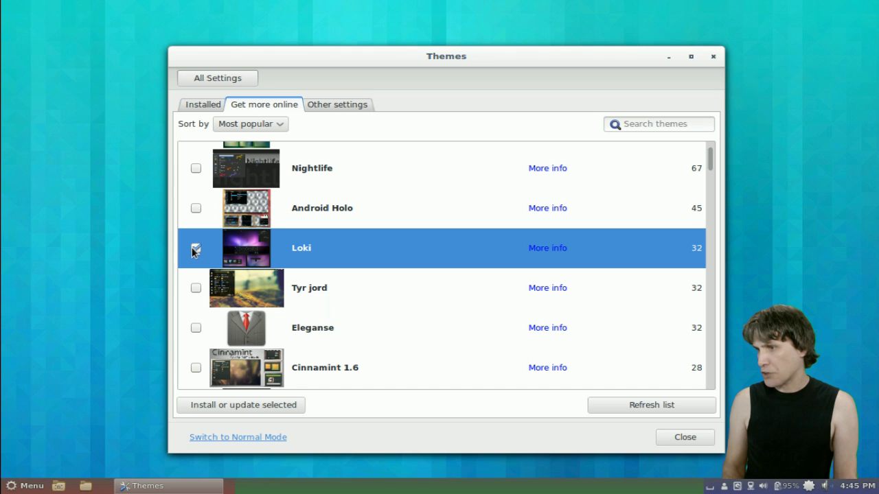
click(236, 405)
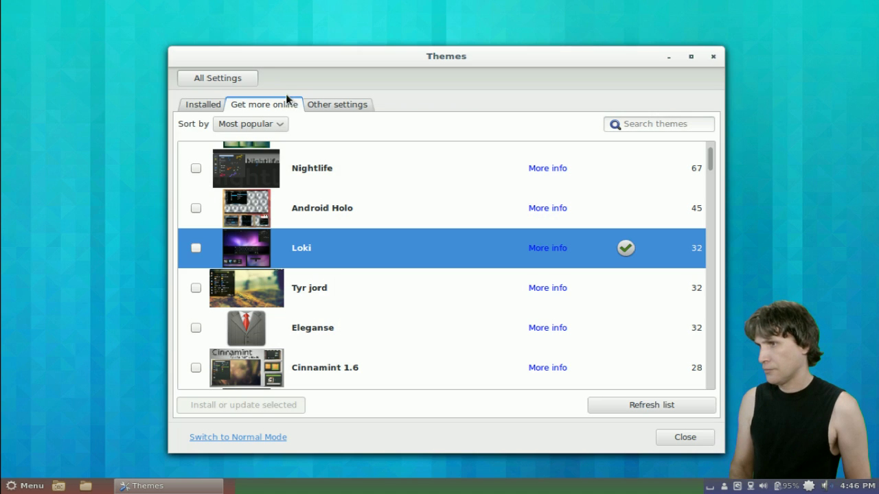
click(333, 110)
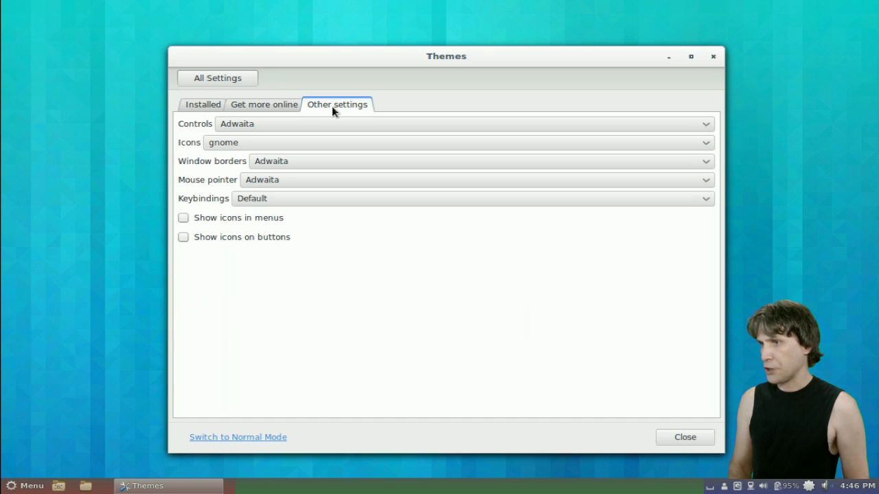
- Set Controls to MediterraneanNightDarkest and briefly toggle Show desktop
click(296, 122)
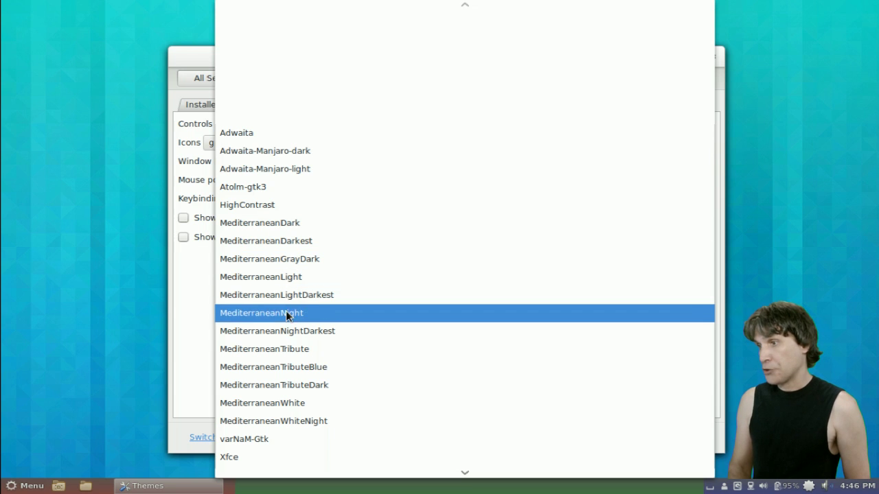
click(285, 331)
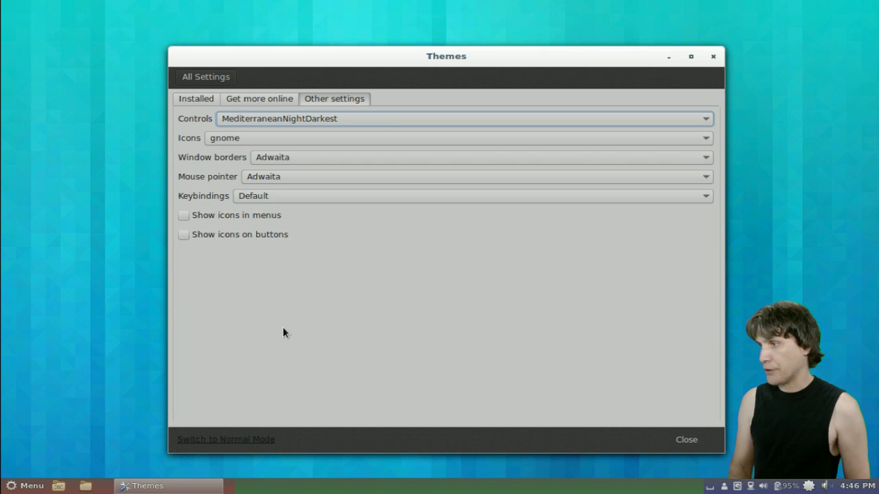
click(58, 488)
click(58, 487)
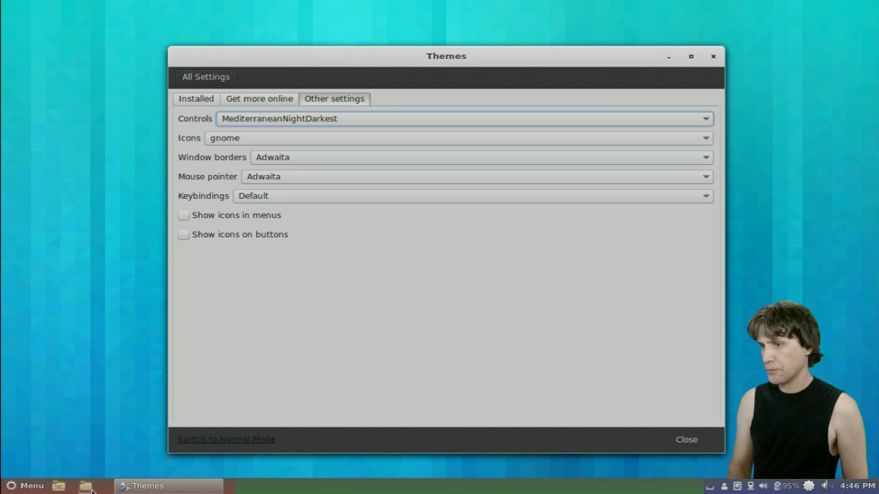
right_click(484, 490)
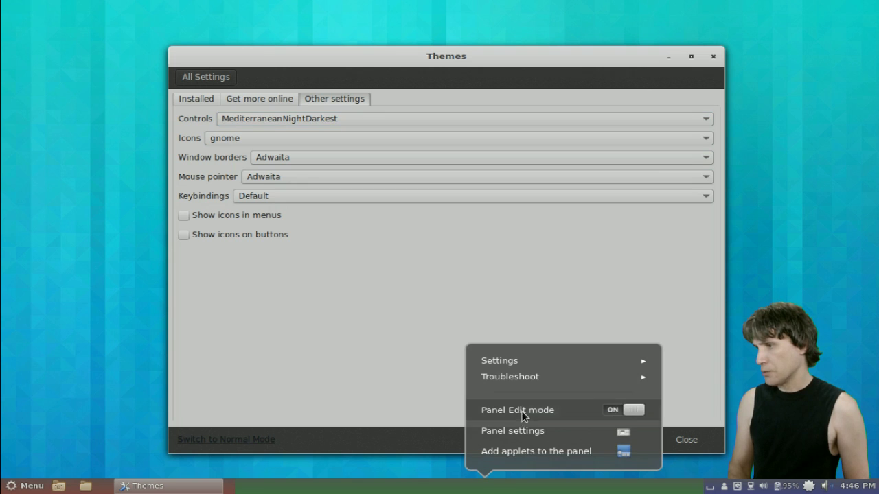
- Turn Panel Edit mode off and arrange a Home folder window beside Themes
click(631, 415)
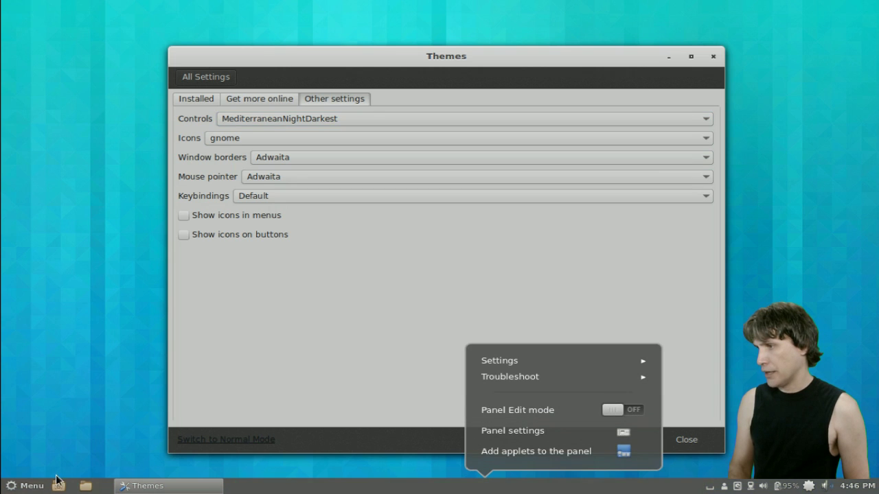
click(84, 487)
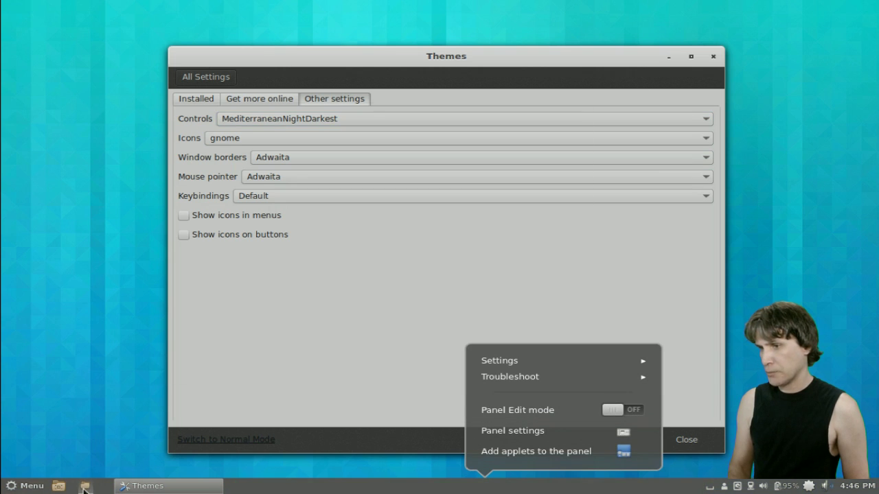
click(355, 115)
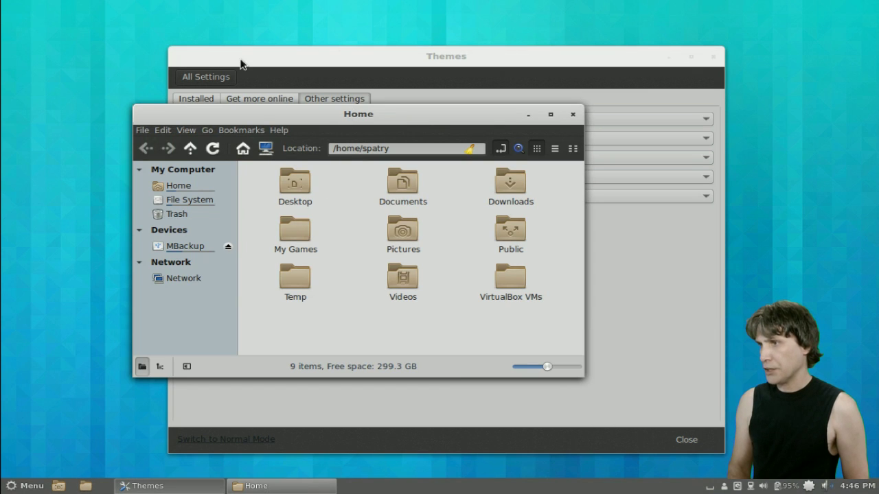
drag(278, 123, 130, 163)
drag(323, 60, 425, 60)
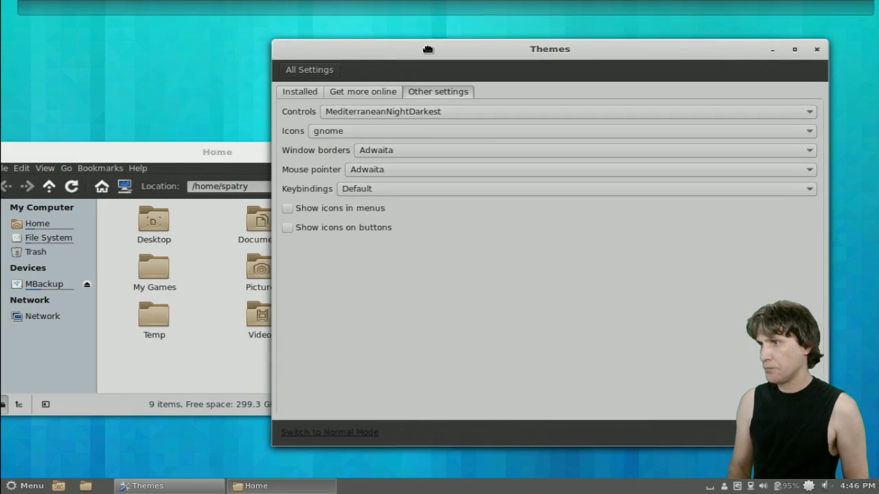
- Try MediterraneanTribute controls, revert to MediterraneanNightDarkest, and close the Home window
click(419, 119)
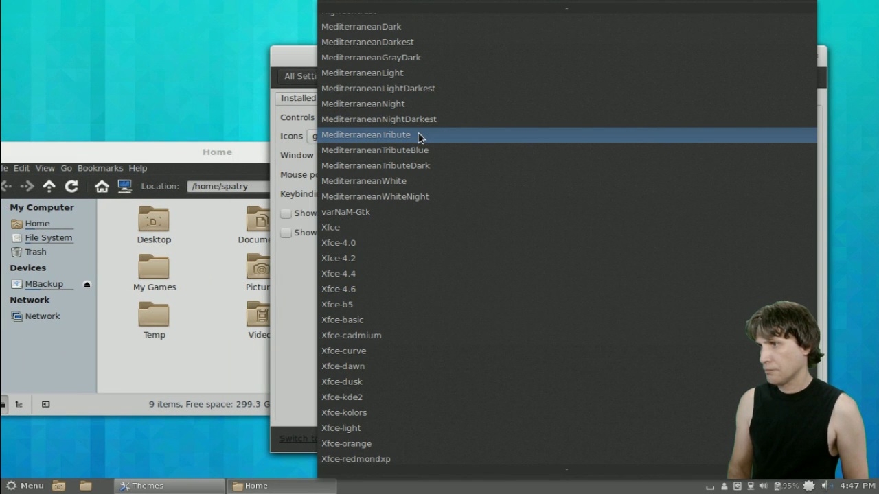
click(420, 136)
click(422, 118)
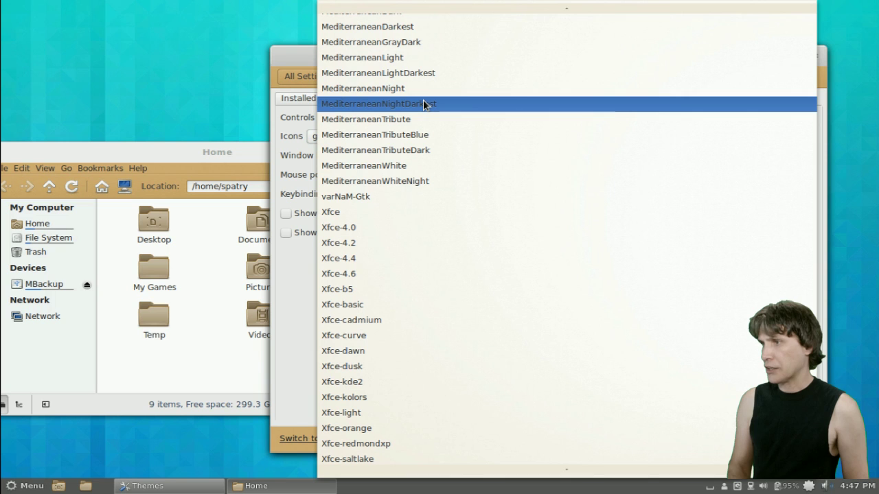
click(425, 104)
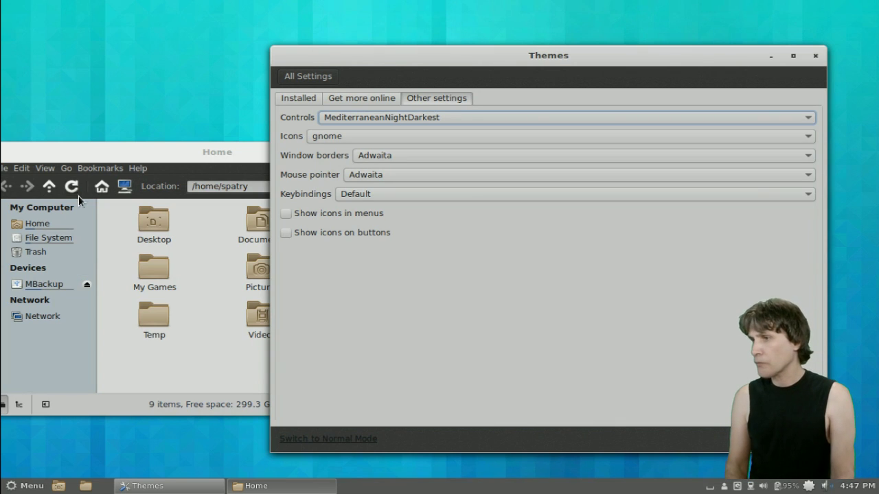
drag(102, 143, 349, 140)
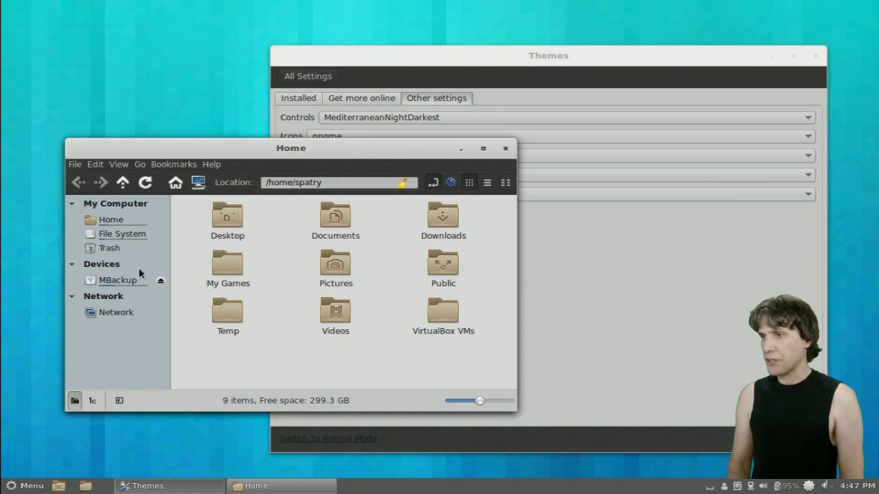
click(506, 149)
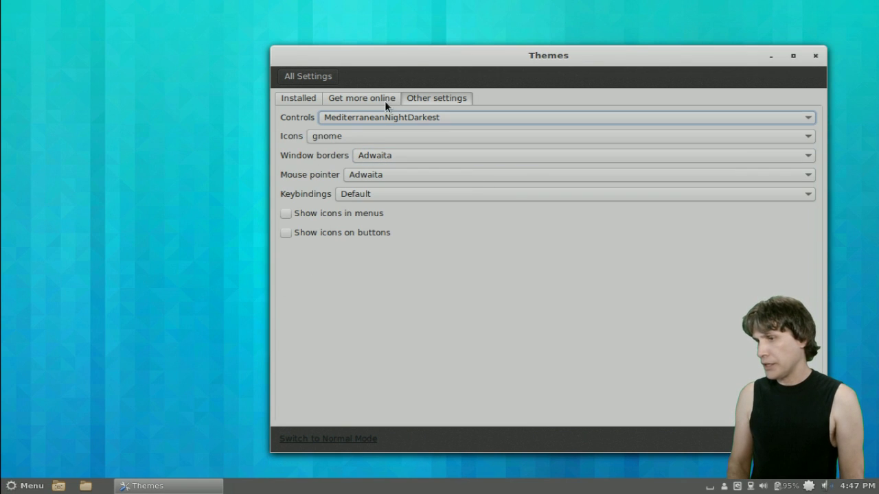
- Apply Loki as the desktop theme from the Installed list
click(302, 99)
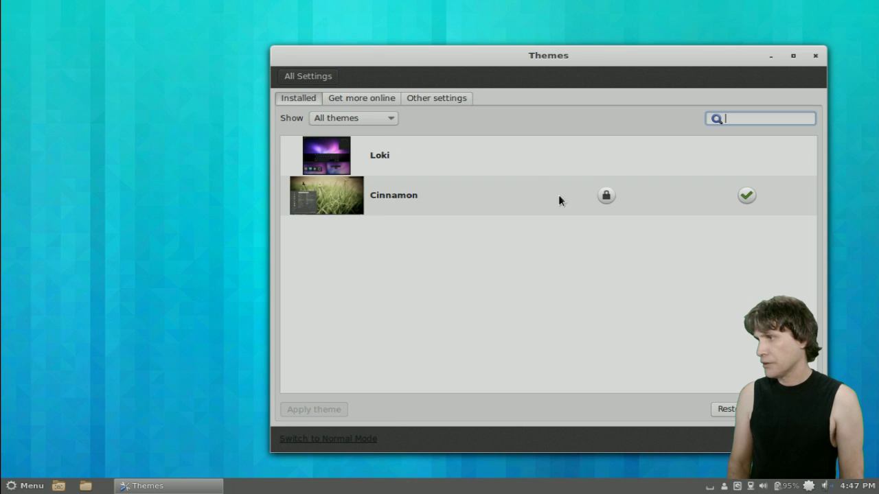
click(756, 156)
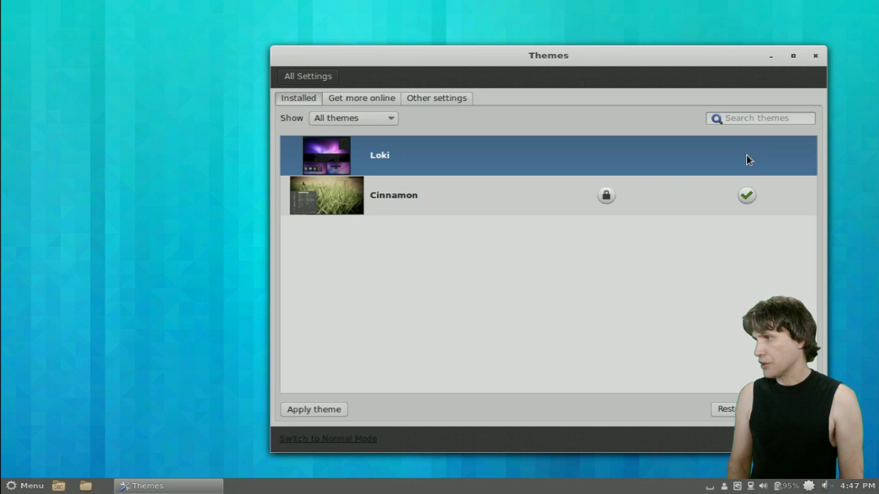
double_click(747, 155)
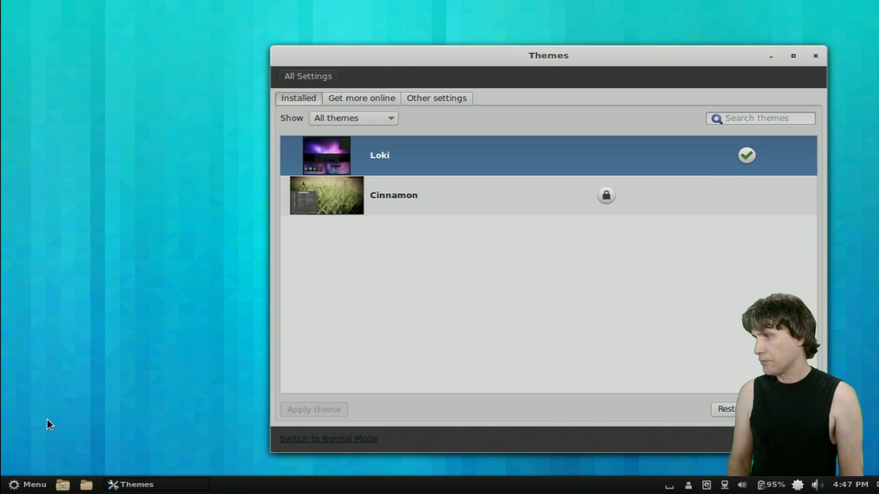
- Check the applications menu in the new theme, then close the Themes window
click(19, 486)
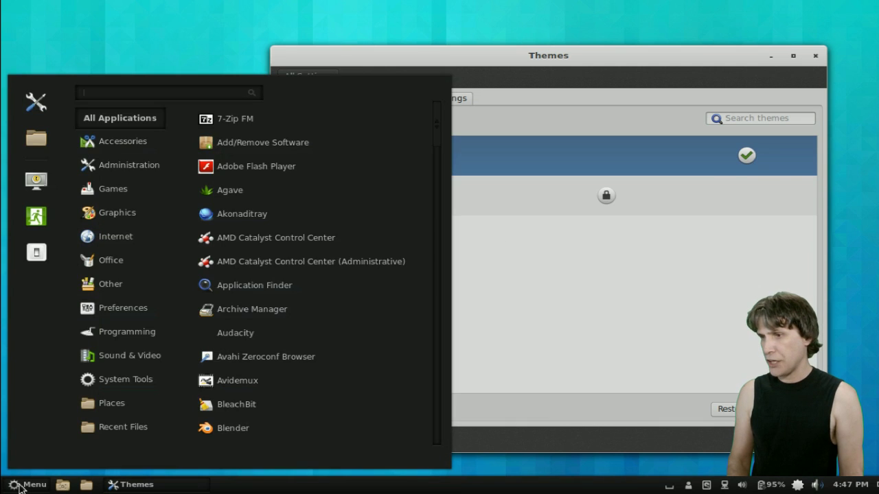
mouse_move(134, 147)
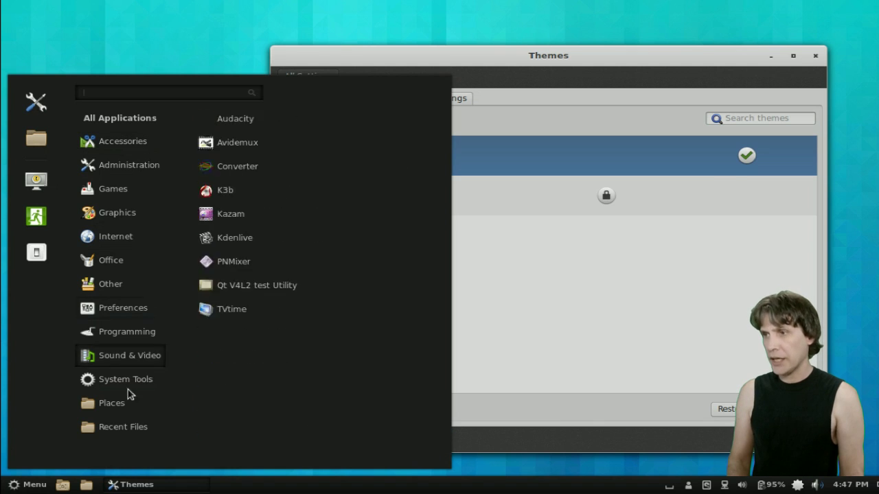
click(630, 329)
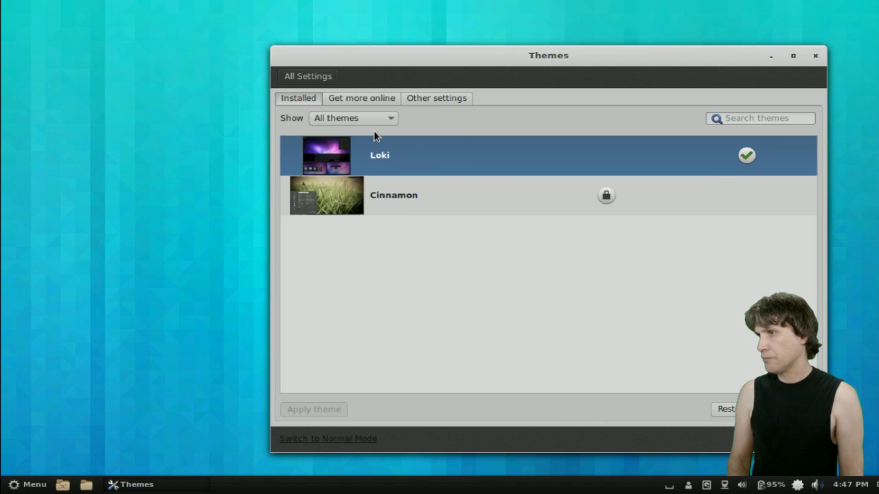
click(816, 55)
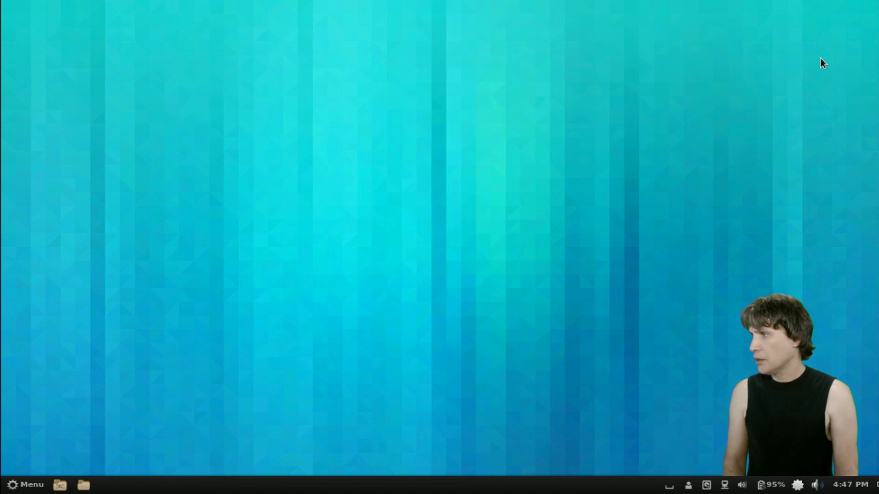
- Switch Panel Edit mode back on and open the Add applets to the panel list
right_click(213, 485)
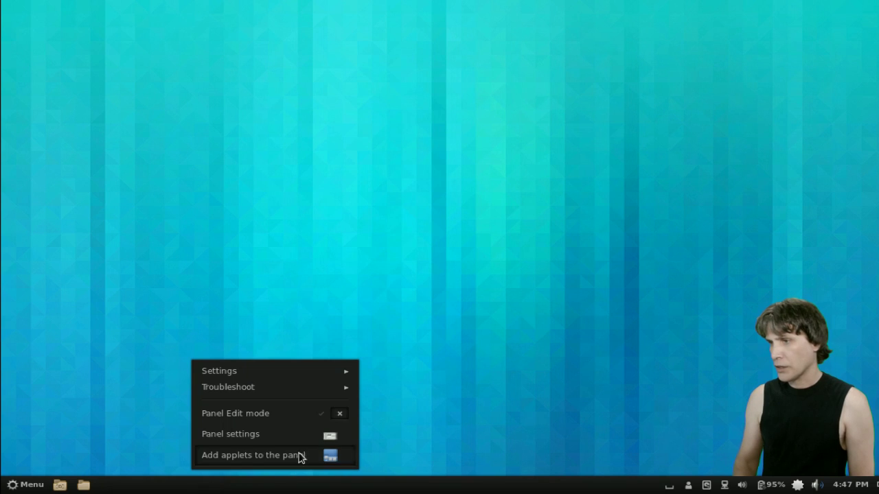
click(322, 416)
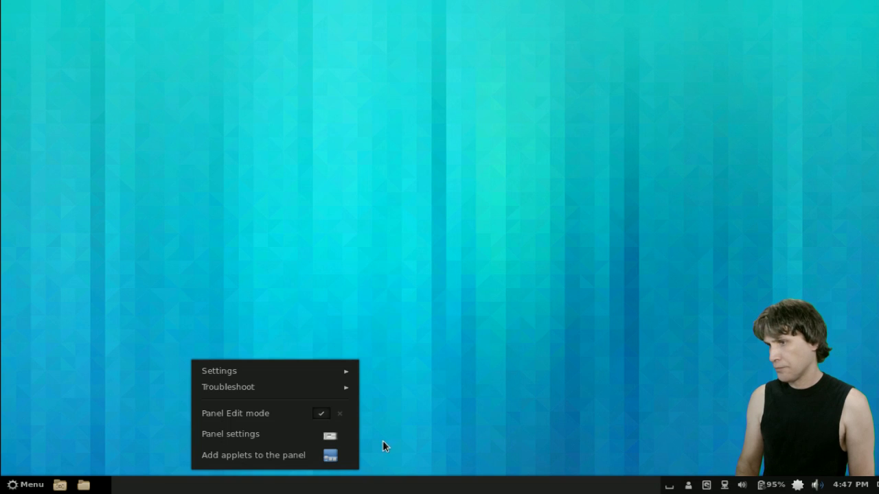
click(328, 458)
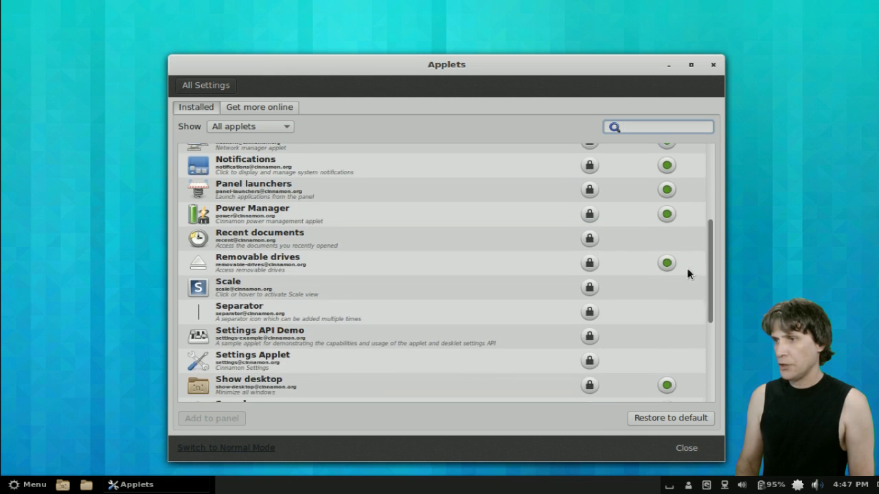
- Browse the installed applets list from Accessibility to Workspace switcher
scroll(687, 296, down, 3)
scroll(684, 344, down, 3)
scroll(694, 329, up, 2)
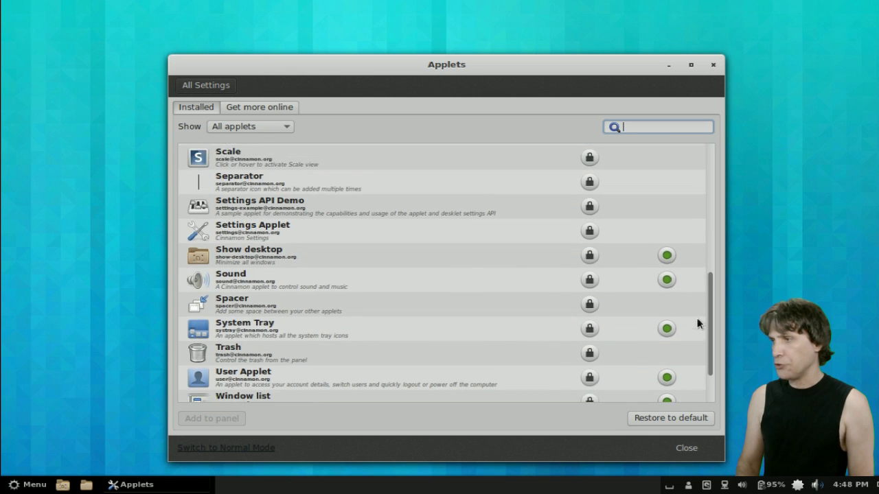
scroll(698, 357, down, 2)
scroll(699, 309, up, 10)
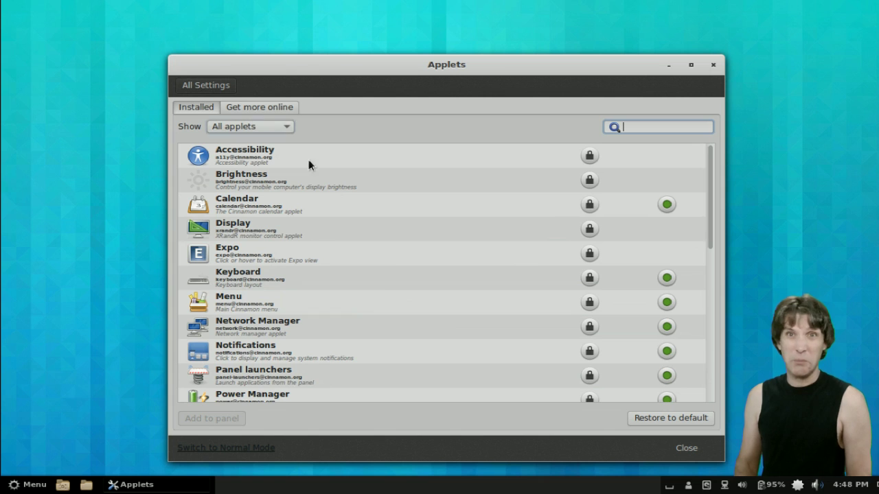
scroll(388, 266, down, 3)
scroll(387, 271, down, 5)
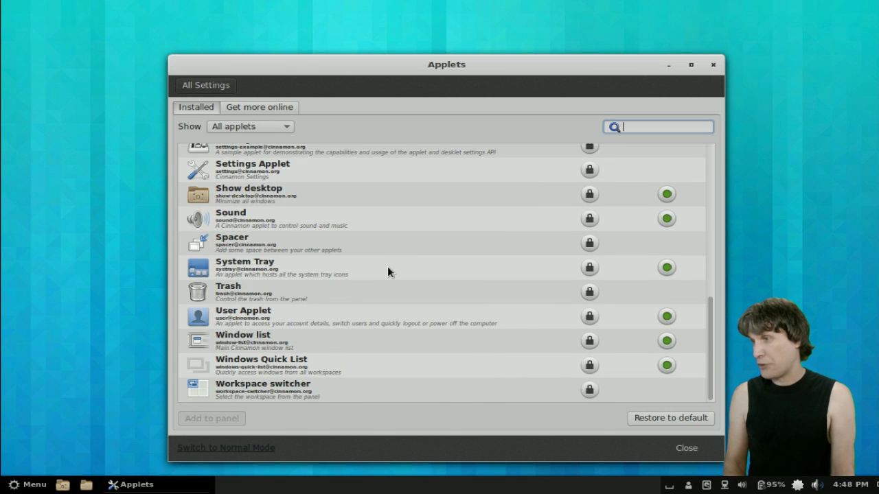
scroll(387, 266, up, 8)
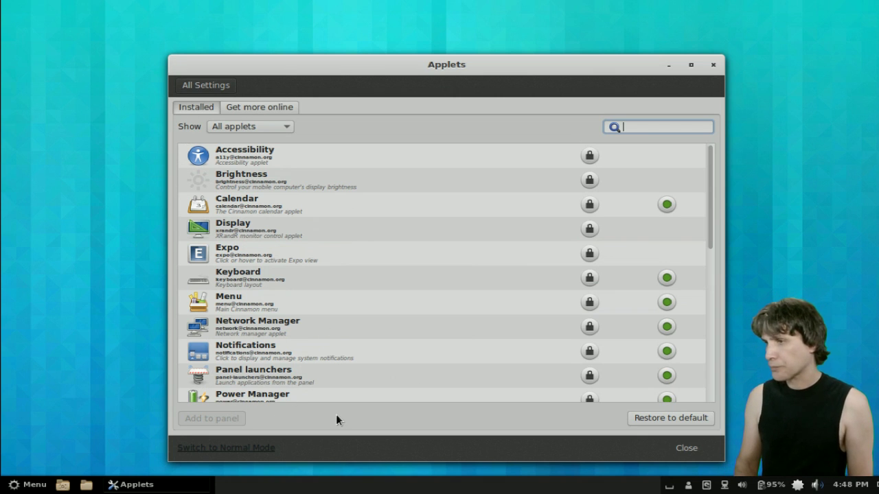
right_click(304, 487)
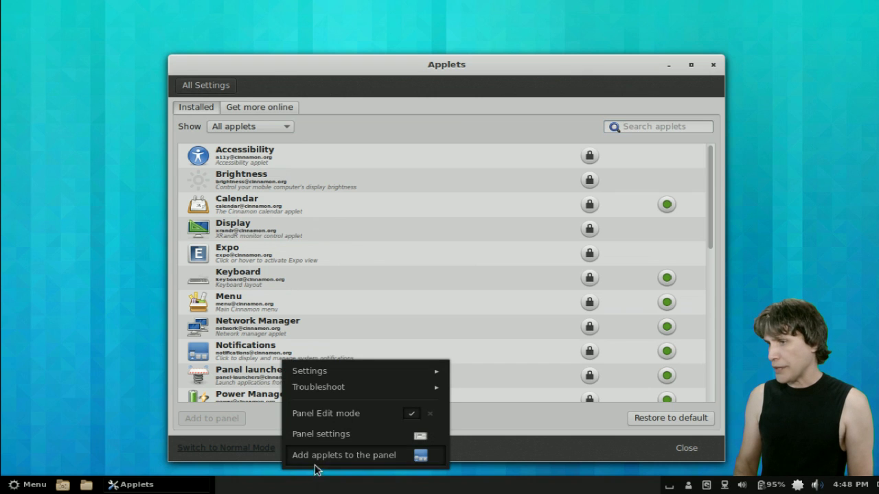
- In Panel settings, tick and then untick 'Use customized panel size' to keep the theme size
click(332, 443)
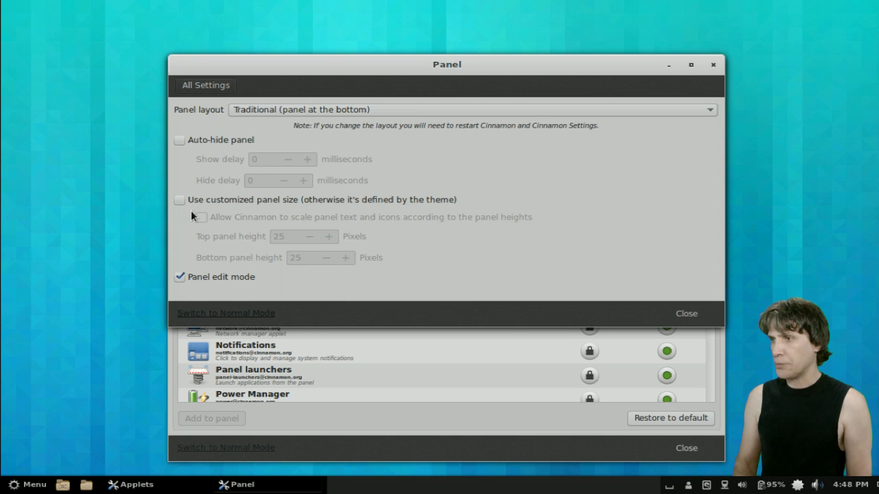
click(179, 199)
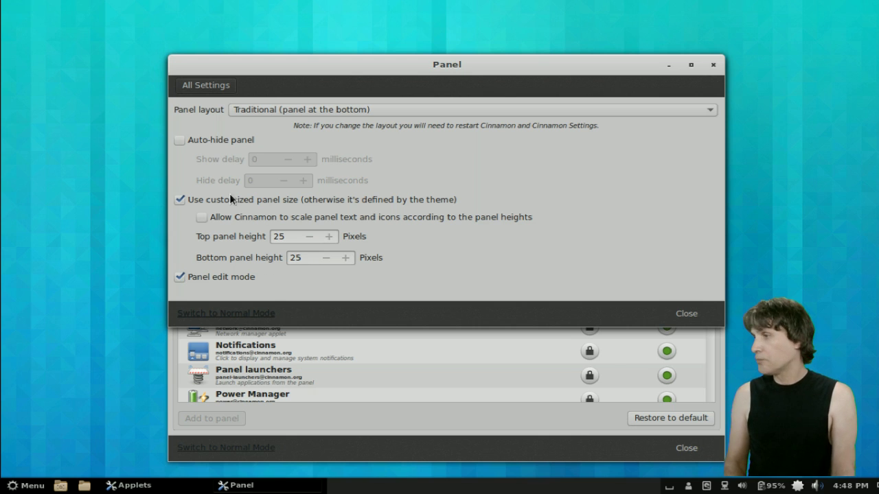
click(180, 199)
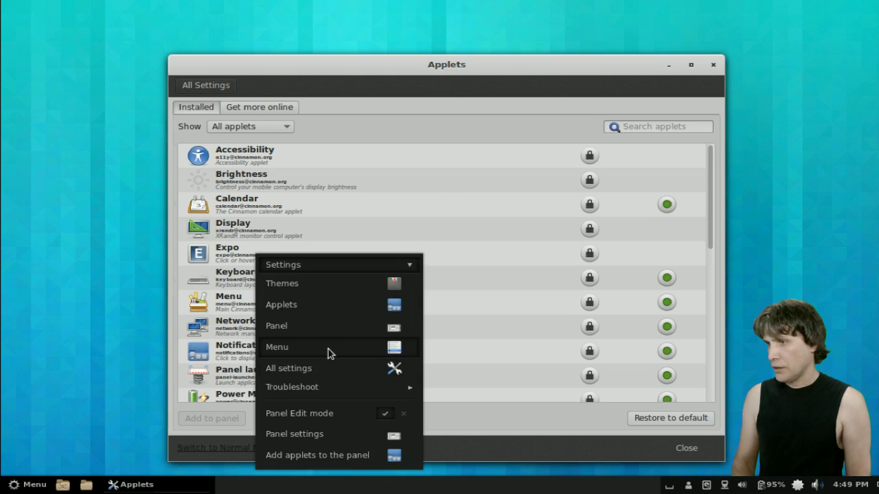
- Untick 'Show recent files' in the Menu settings and close the dialog
key(Escape)
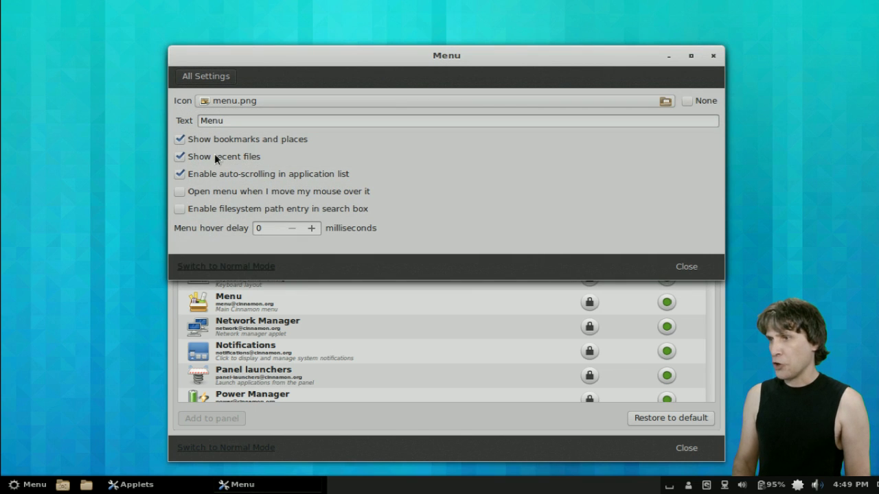
click(180, 157)
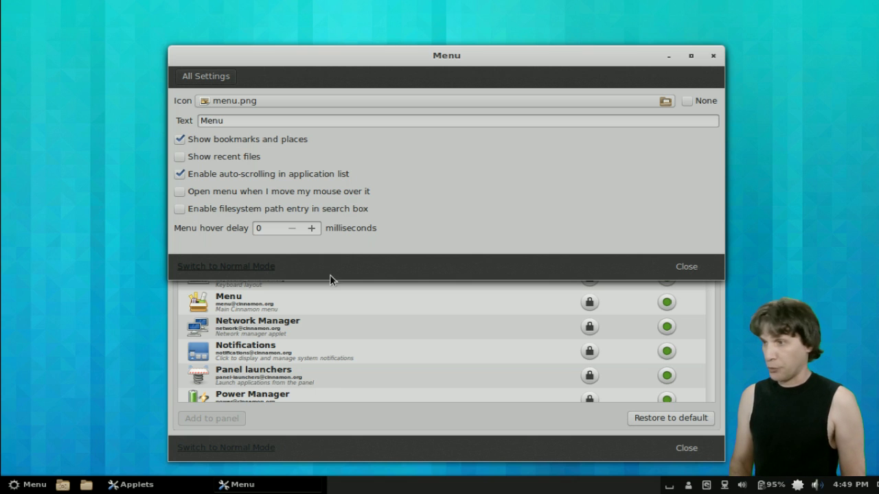
click(685, 267)
- Restart Cinnamon via Troubleshoot, then close the Applets window
right_click(325, 485)
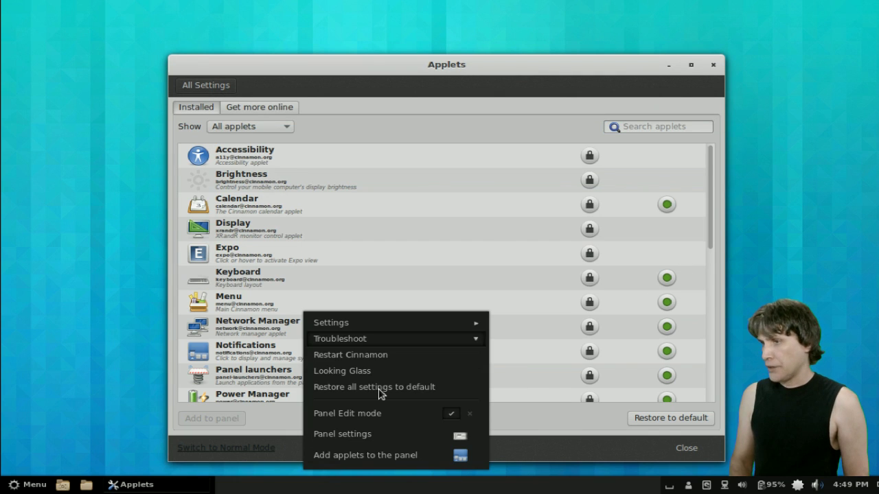
click(360, 360)
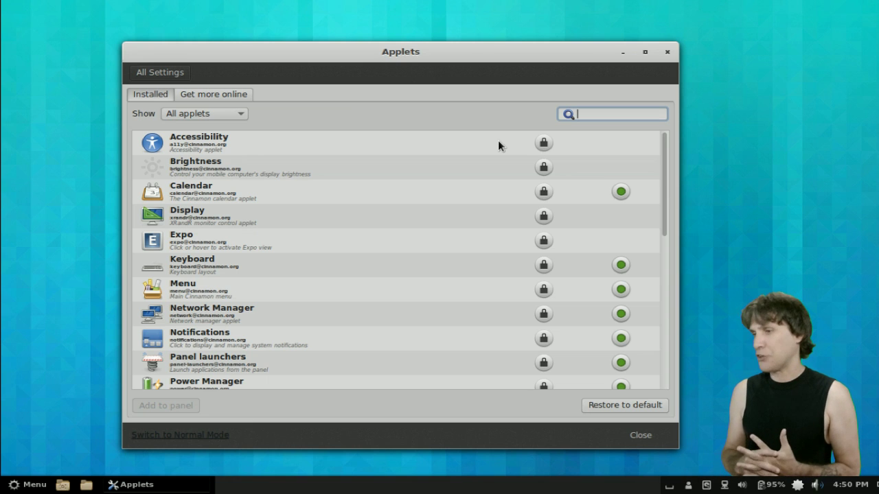
click(668, 53)
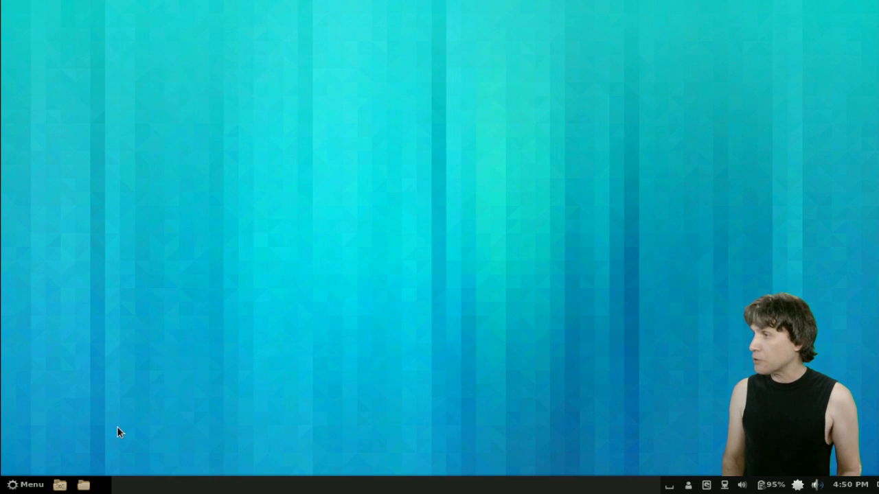
- Launch System Settings from the menu and move its window slightly higher
click(28, 486)
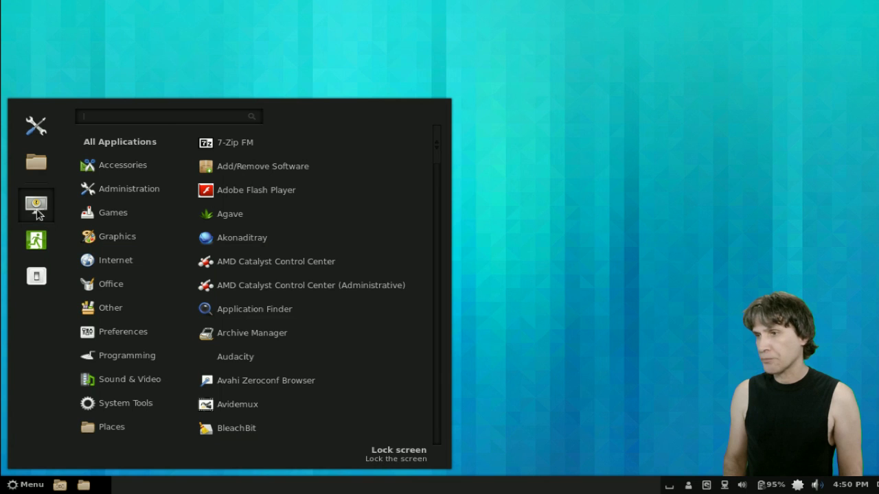
key(Escape)
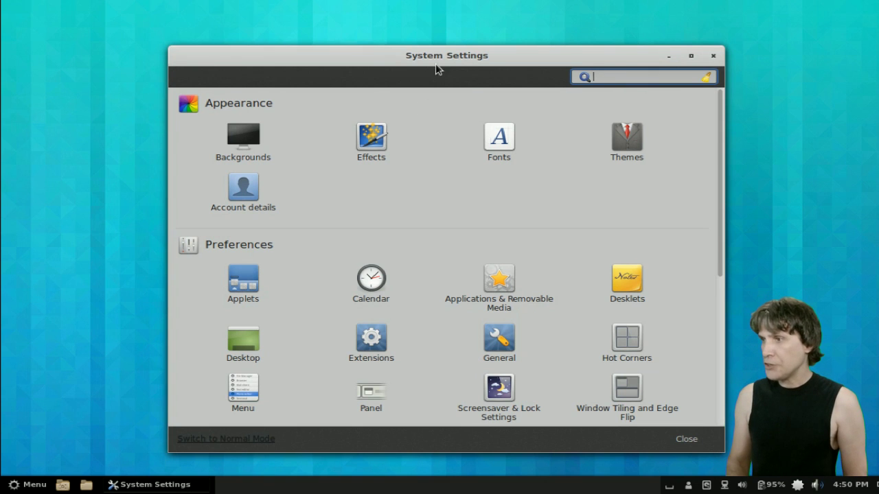
drag(443, 59, 442, 40)
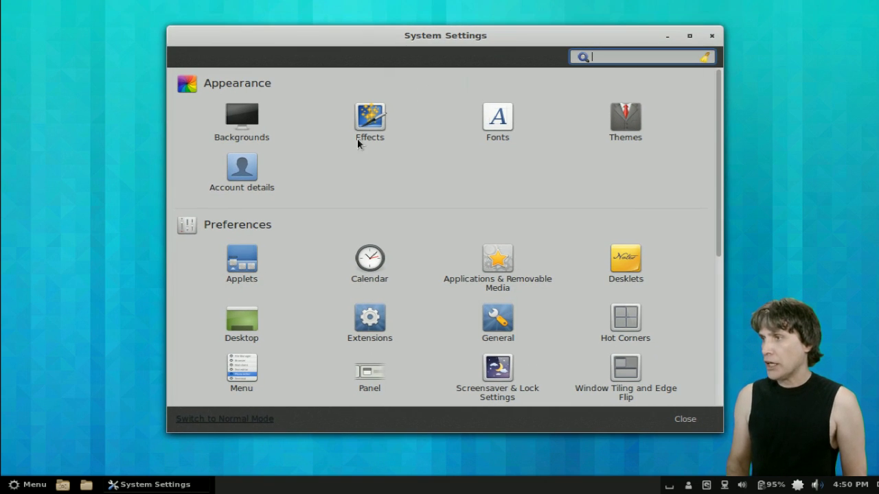
- On the Effects page, check the Closing windows easing choices and keep easeInBack
click(386, 121)
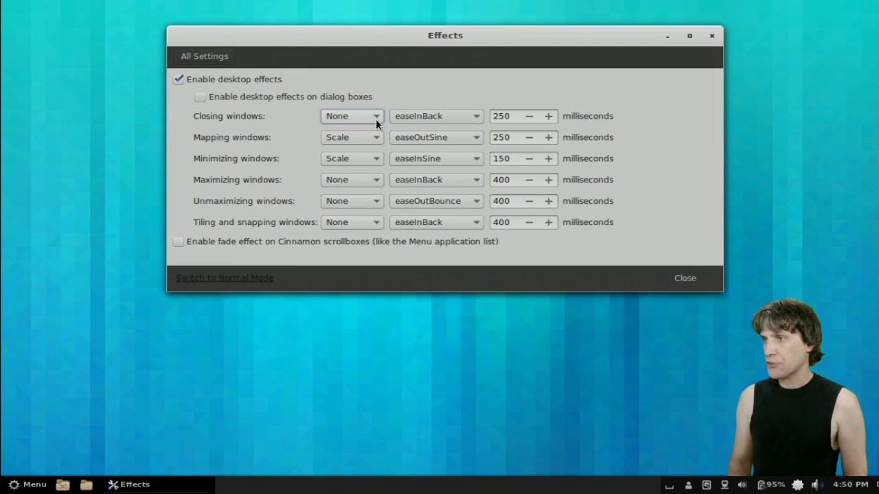
click(442, 116)
scroll(446, 27, up, 3)
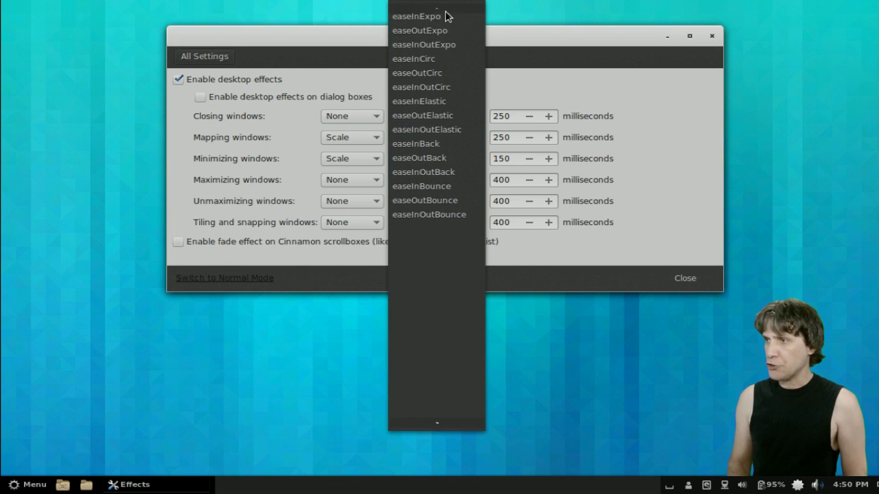
click(608, 81)
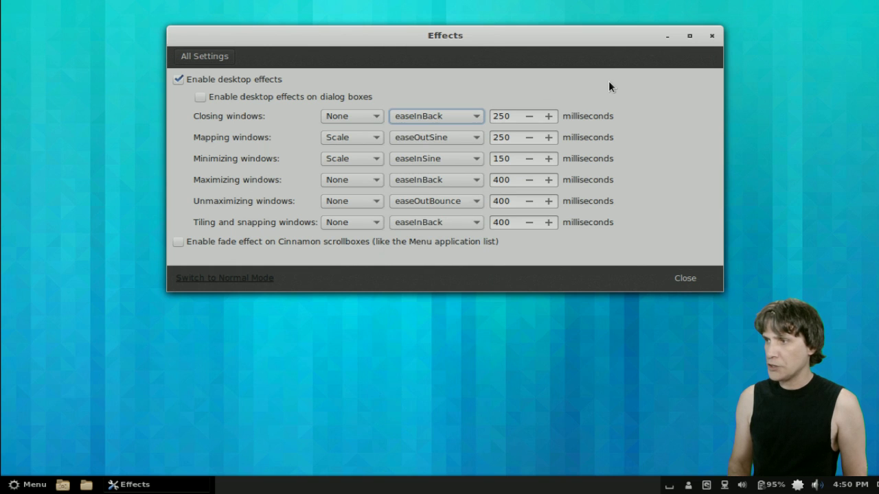
click(183, 59)
- Apply the green leaf Default Background as wallpaper from the Backgrounds page
click(241, 118)
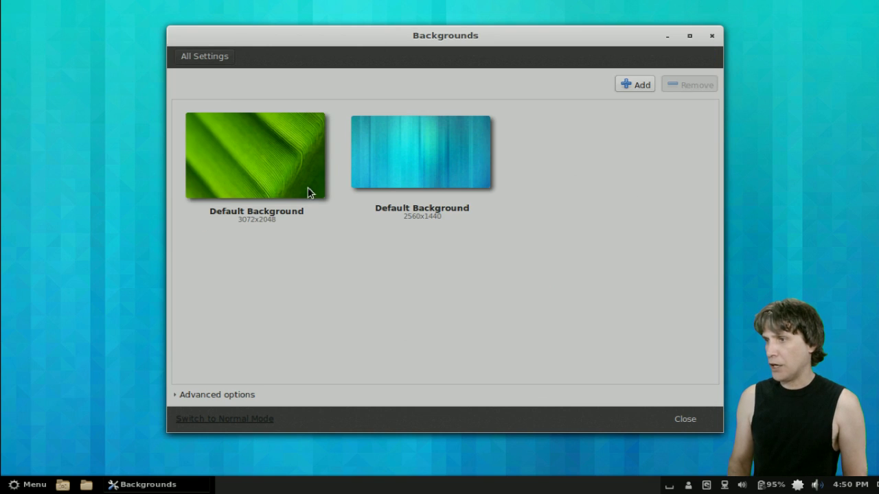
click(261, 166)
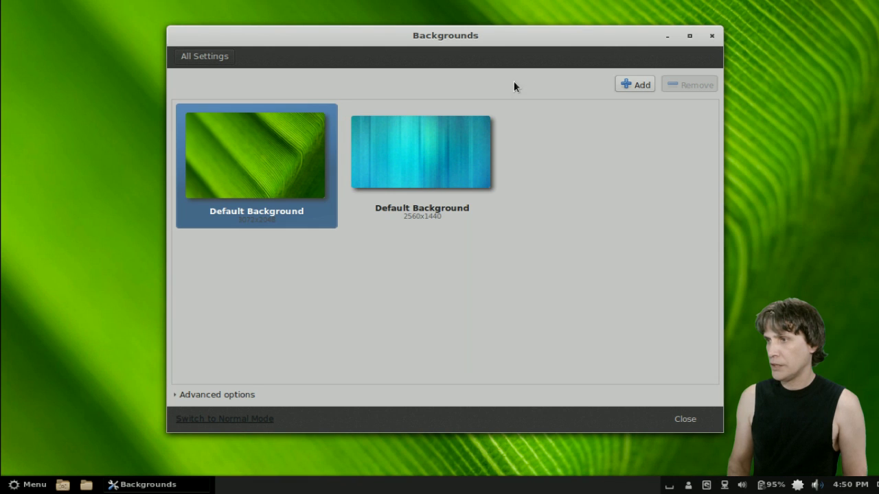
drag(519, 37, 537, 32)
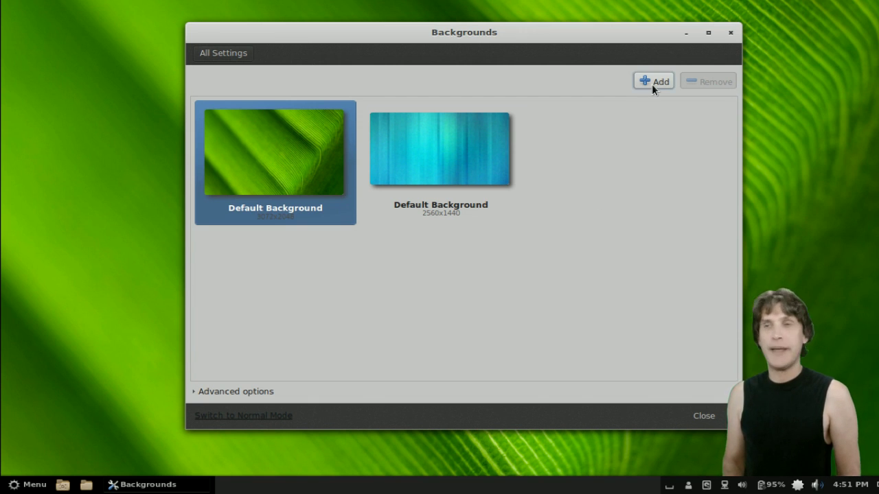
click(215, 55)
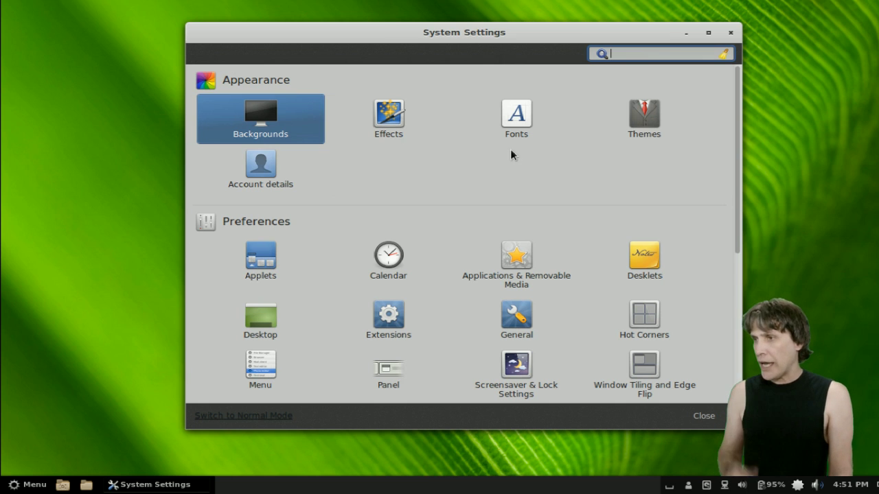
click(251, 169)
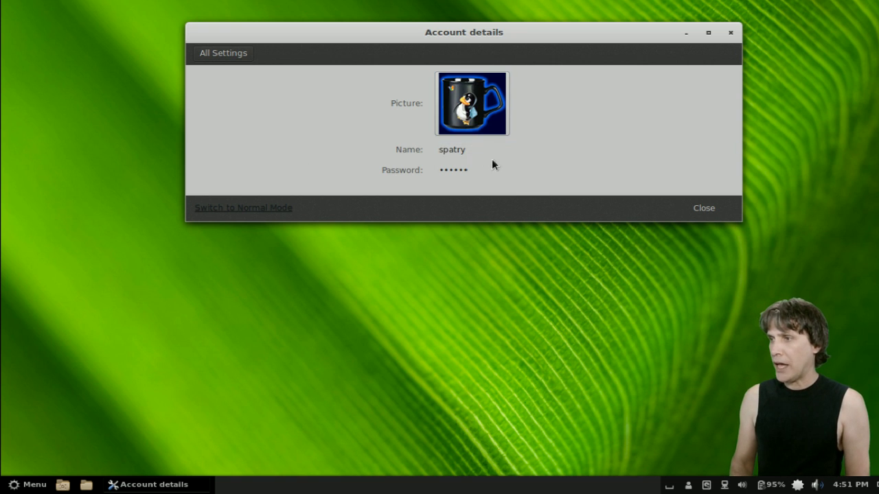
click(218, 53)
scroll(305, 211, down, 3)
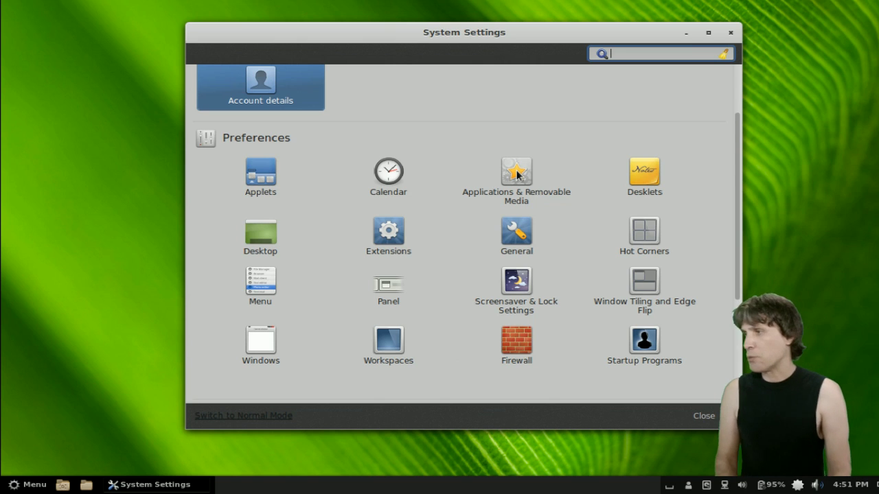
click(645, 176)
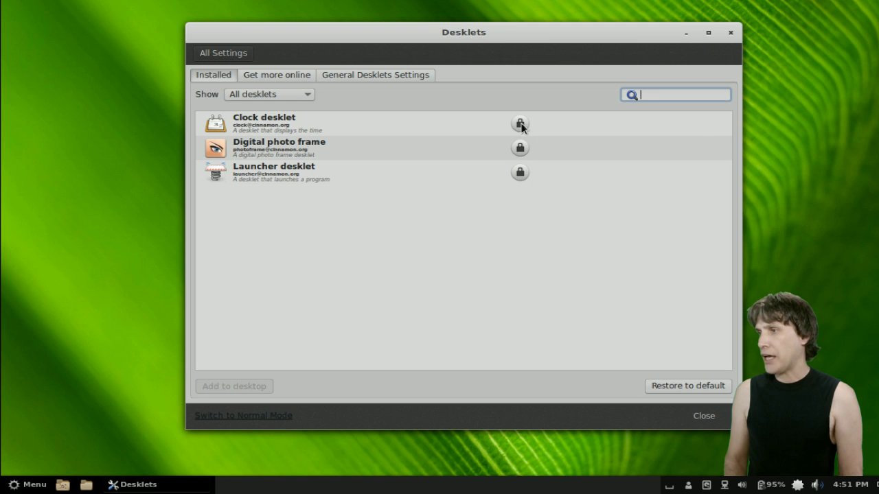
click(309, 132)
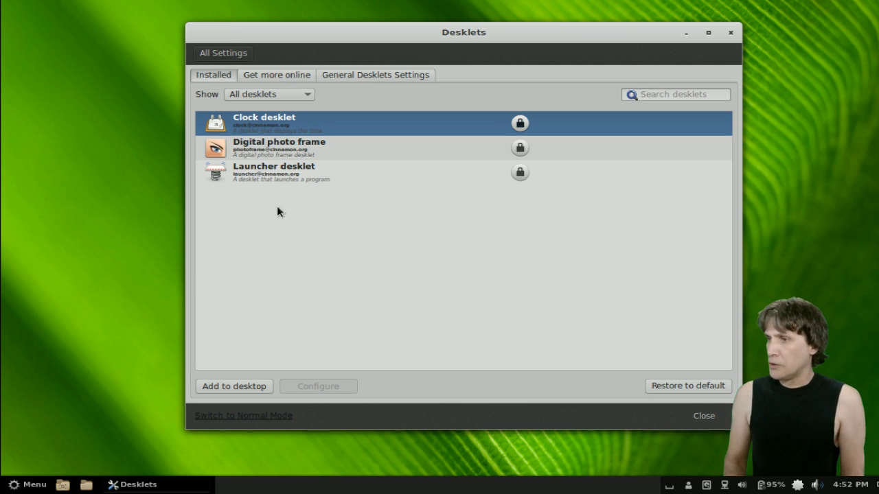
click(224, 53)
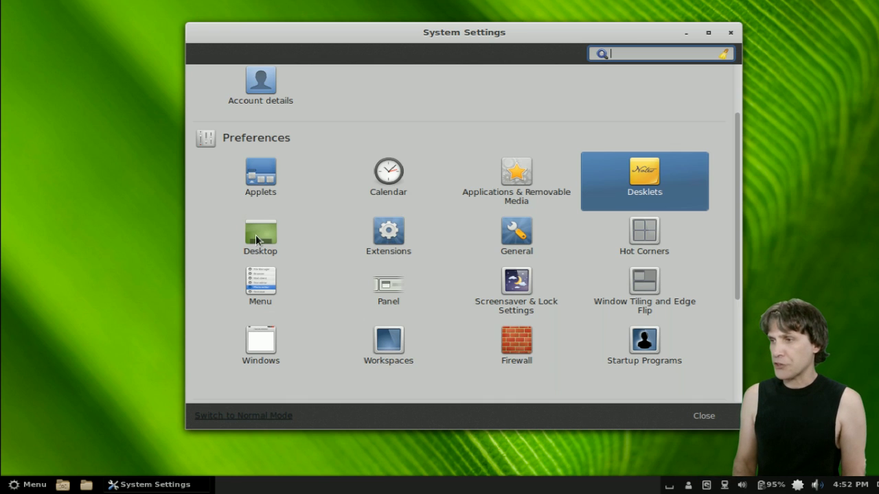
scroll(401, 289, down, 1)
scroll(402, 293, down, 3)
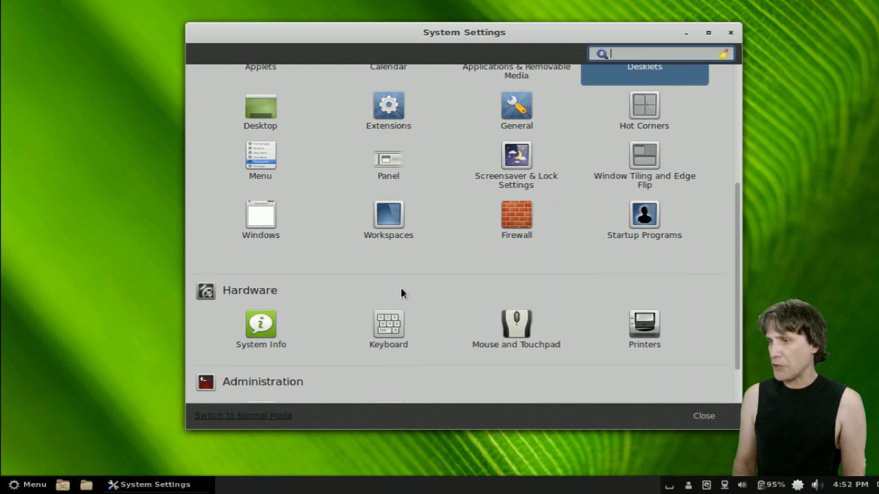